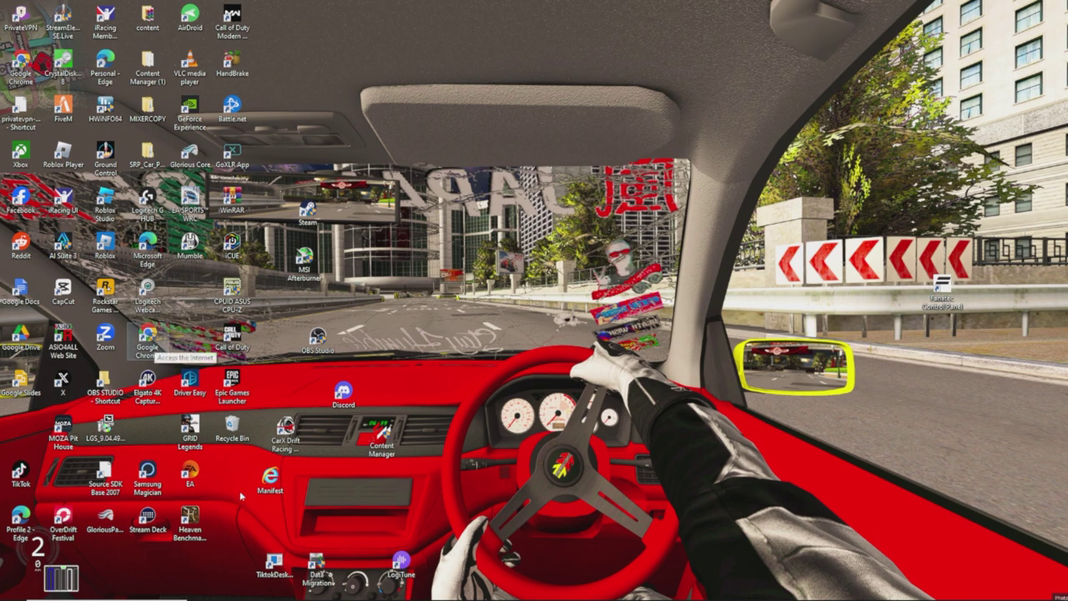
# Step: Restore the Chrome New Tab window from the Google Chrome taskbar icon
pyautogui.moveTo(250, 599)
pyautogui.moveTo(285, 596)
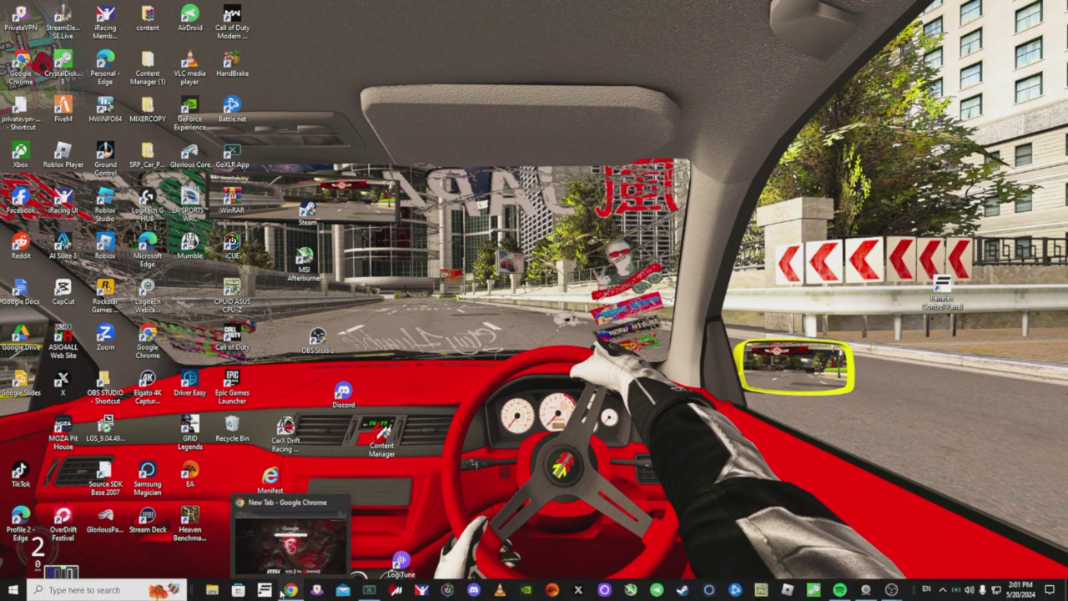
pyautogui.click(296, 593)
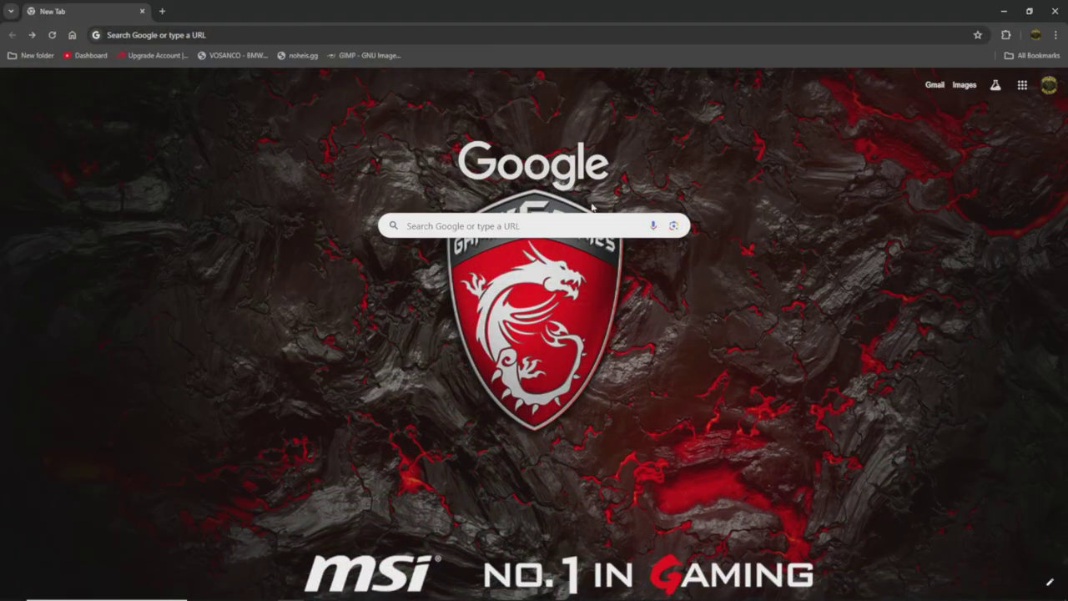
# Step: Open Chrome's three-dot main menu
pyautogui.click(1056, 35)
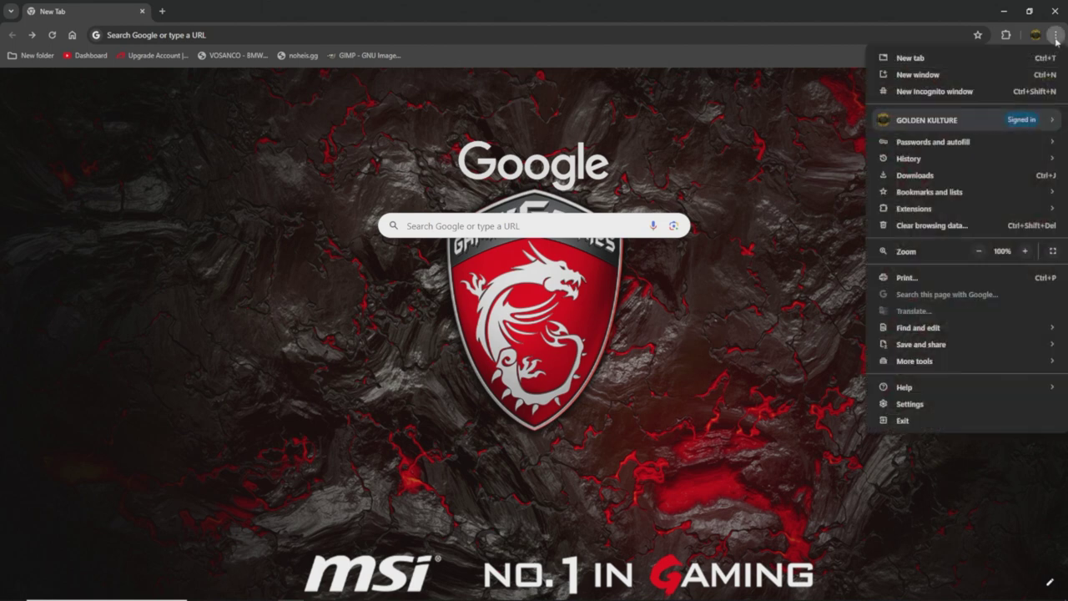
# Step: Go to Settings > About Chrome to download the version 124.0.6367.209 update
pyautogui.click(910, 404)
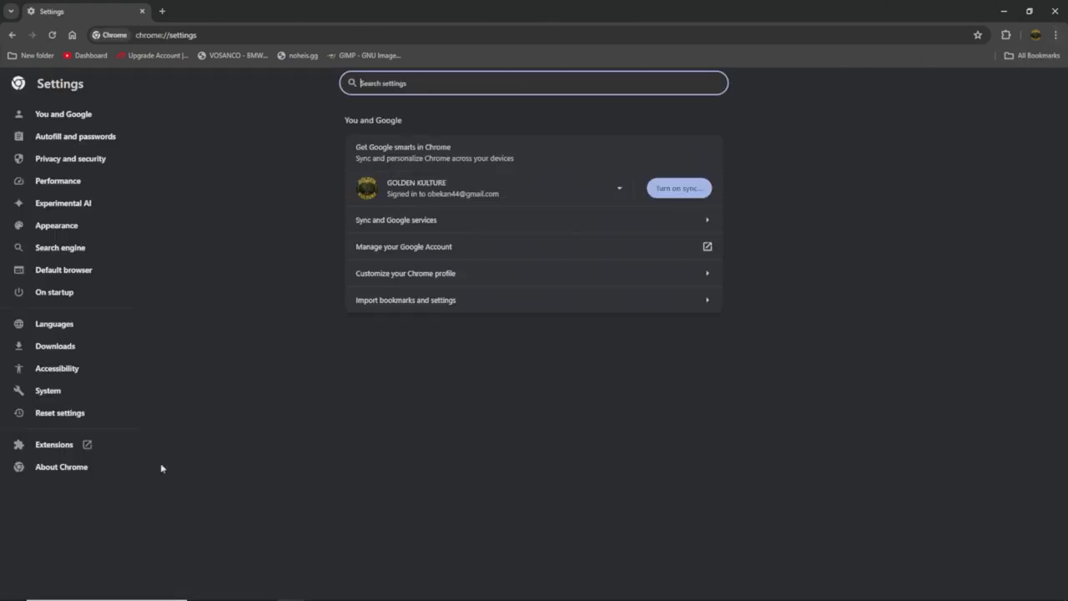
pyautogui.click(75, 479)
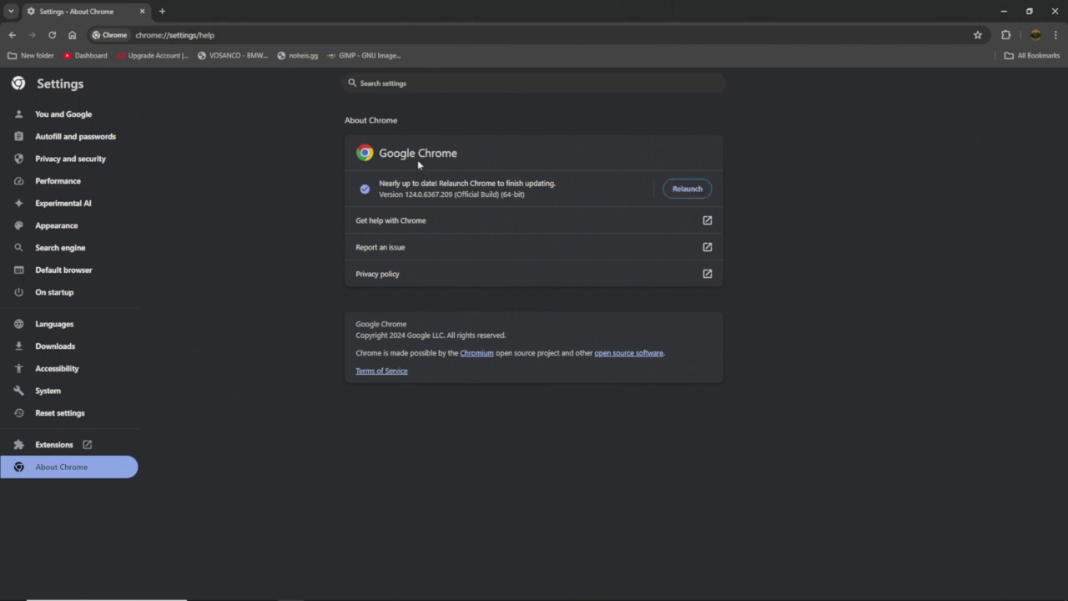
# Step: Relaunch Chrome to apply the update and scroll through the What's New page
pyautogui.click(681, 193)
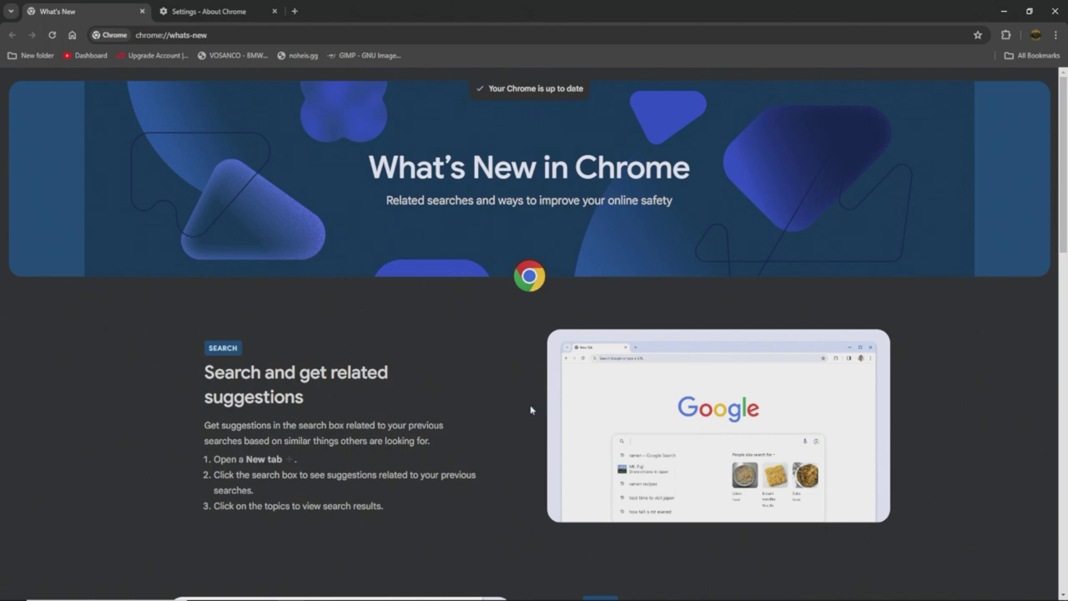
pyautogui.scroll(-10, 328, 411)
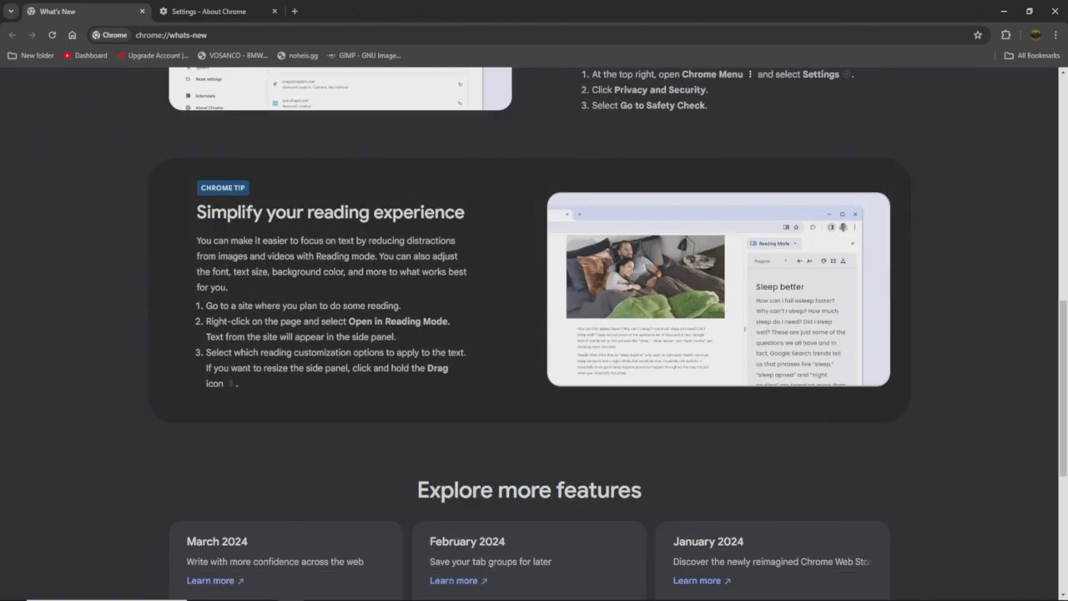
pyautogui.scroll(-2, 629, 460)
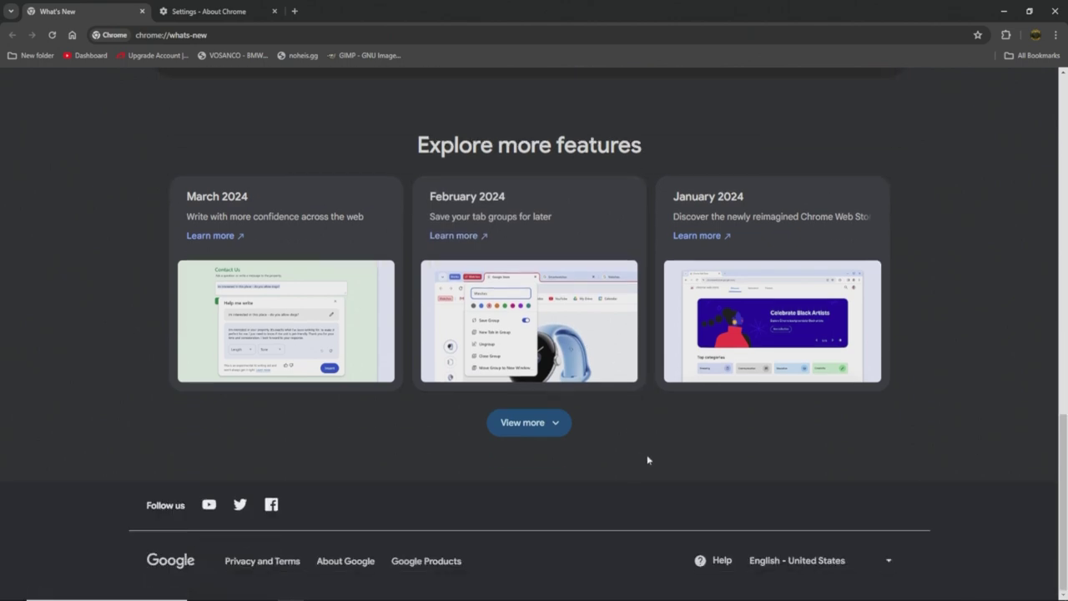
pyautogui.scroll(5, 646, 460)
pyautogui.scroll(10, 629, 468)
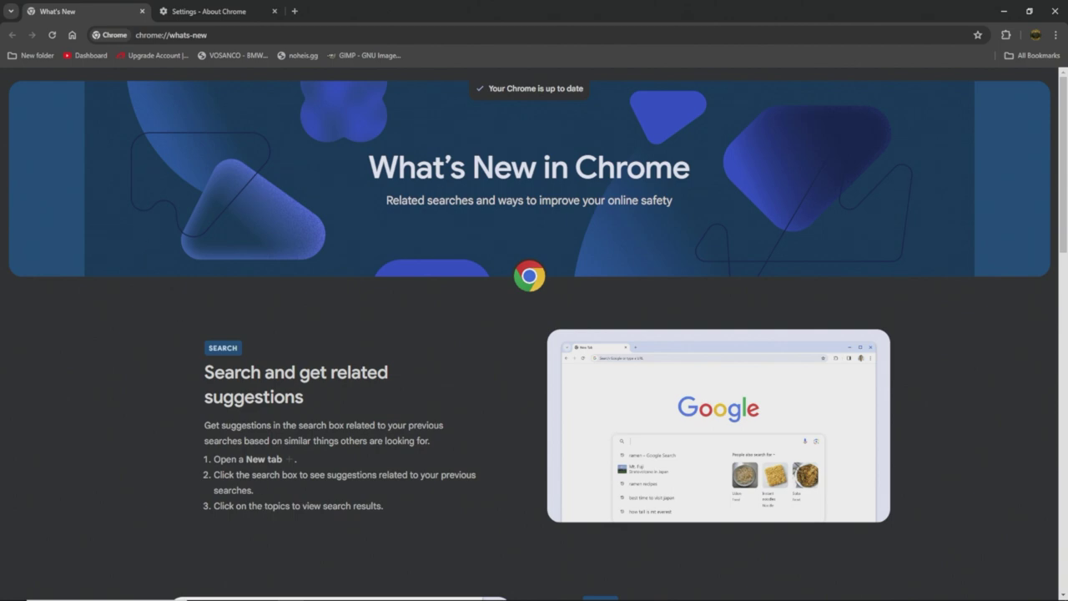
# Step: Close Chrome and relaunch it as administrator from the desktop shortcut
pyautogui.click(1055, 11)
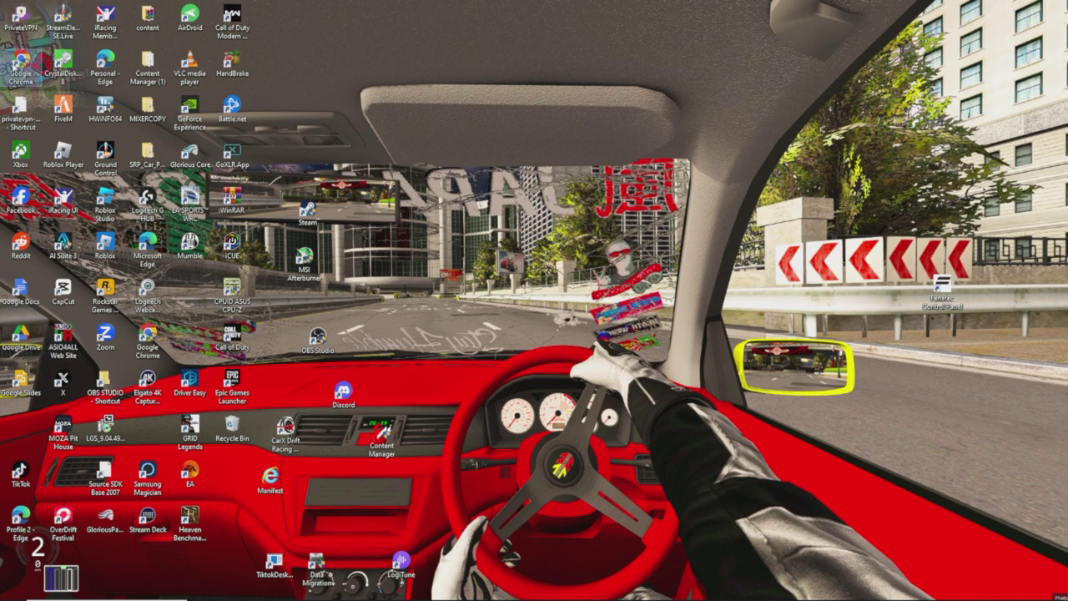
pyautogui.rightClick(14, 65)
pyautogui.click(65, 145)
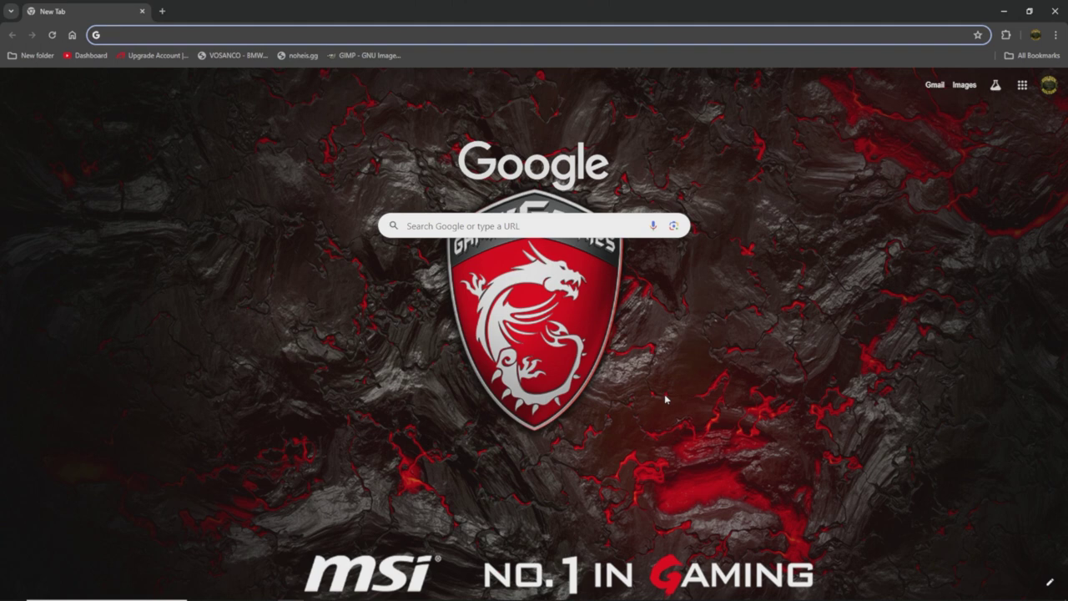
# Step: Search Google for 'onthelockout podcast' from the new tab page, correcting typos
pyautogui.click(434, 225)
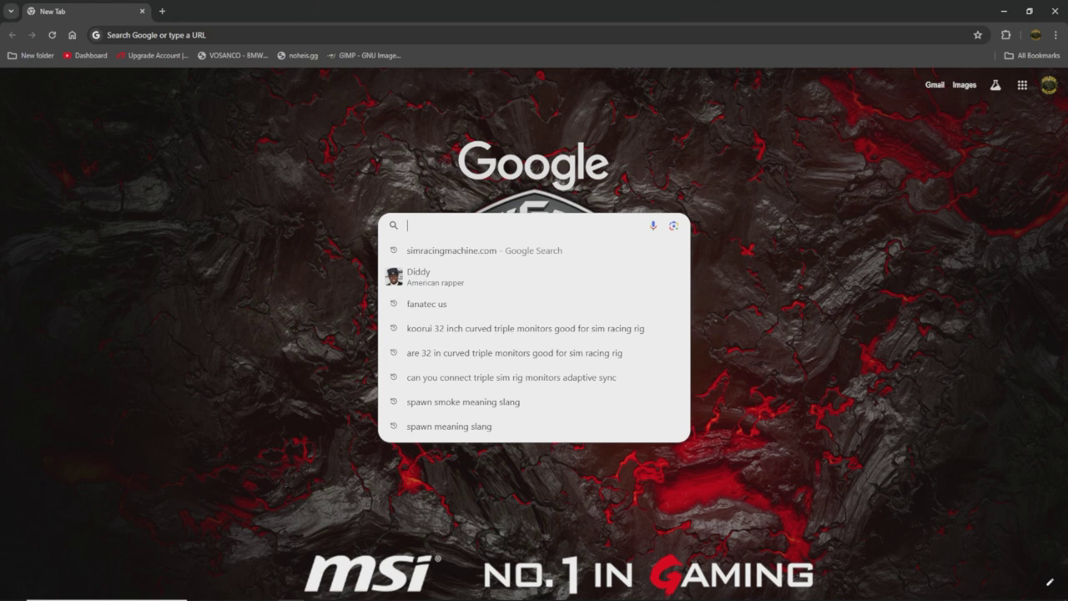
pyautogui.write('o')
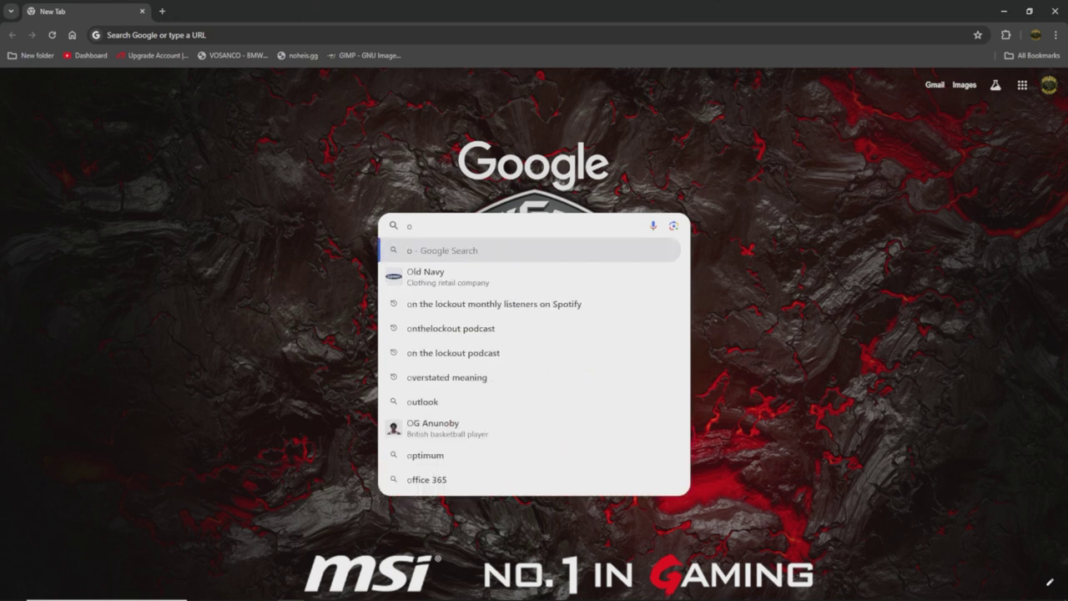
pyautogui.write('nthe')
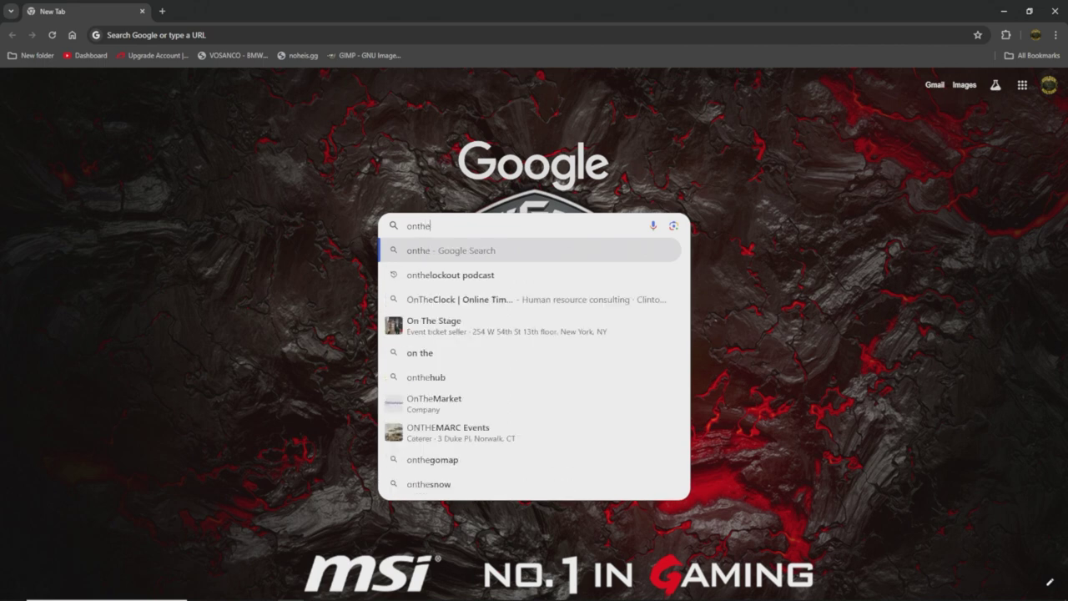
pyautogui.write('lock')
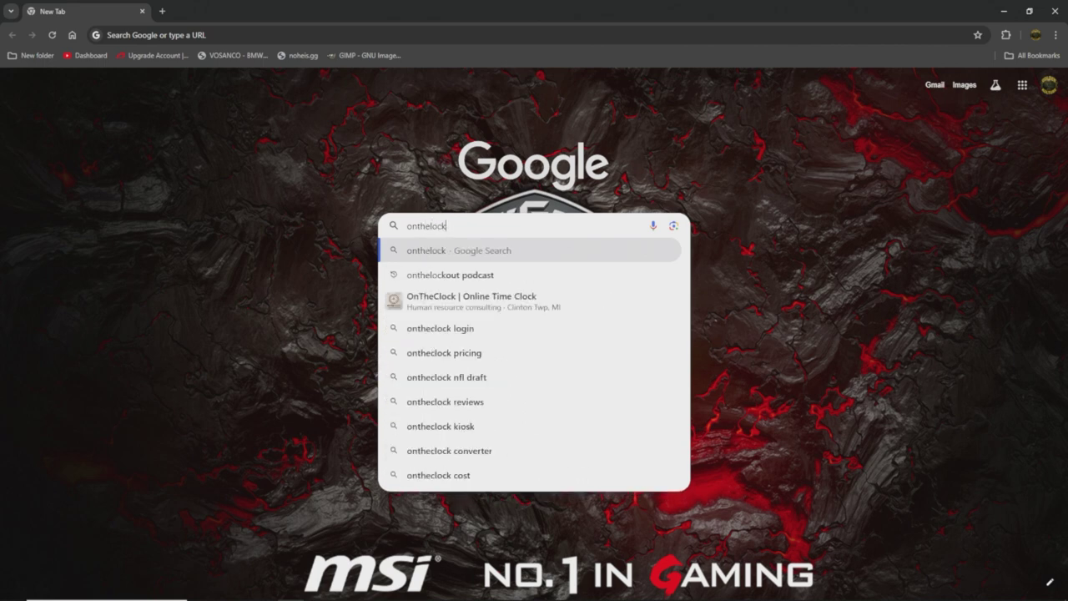
pyautogui.write('out pod')
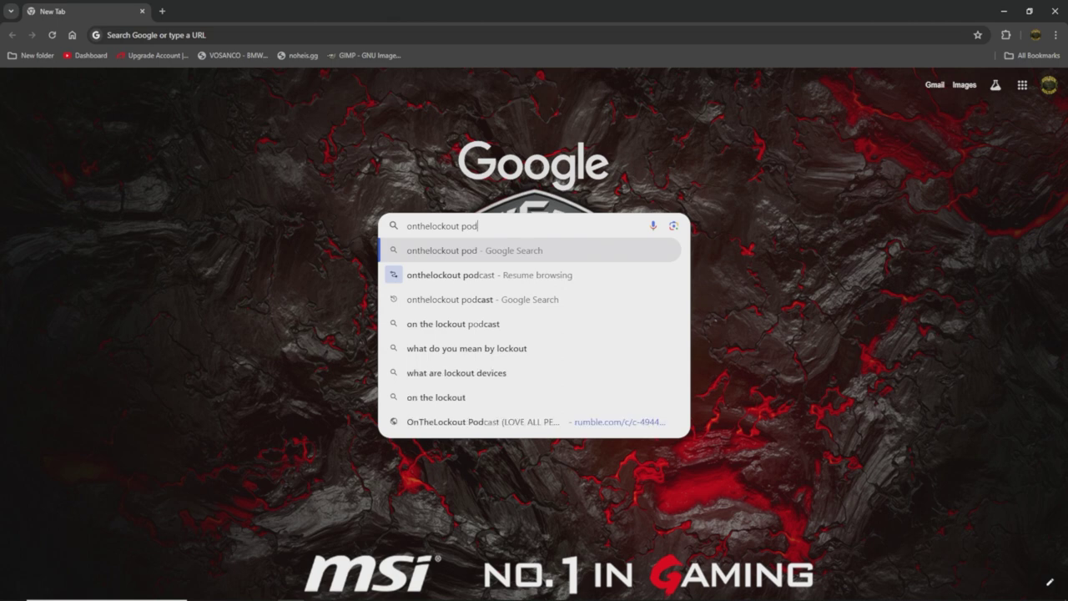
pyautogui.write('v')
pyautogui.press('BackSpace')
pyautogui.write('c')
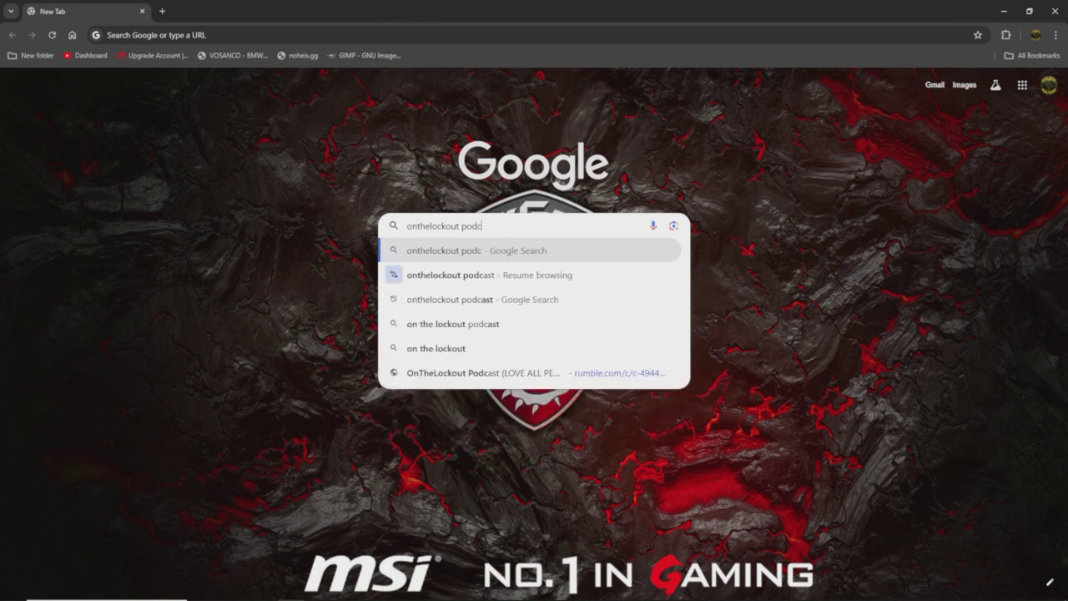
pyautogui.write('asr')
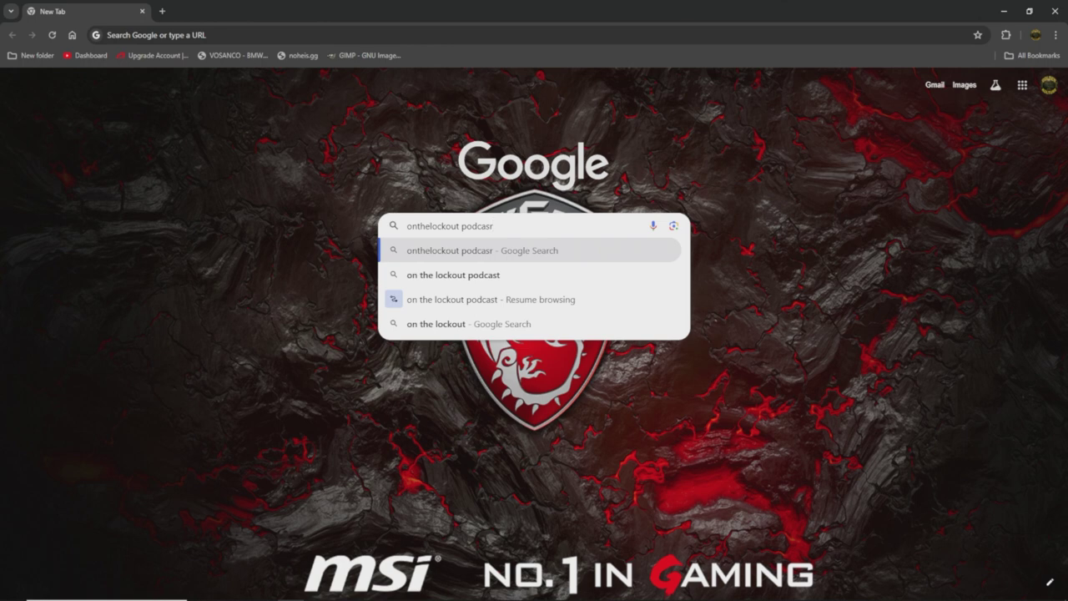
pyautogui.press('BackSpace')
pyautogui.write('t')
pyautogui.press('Return')
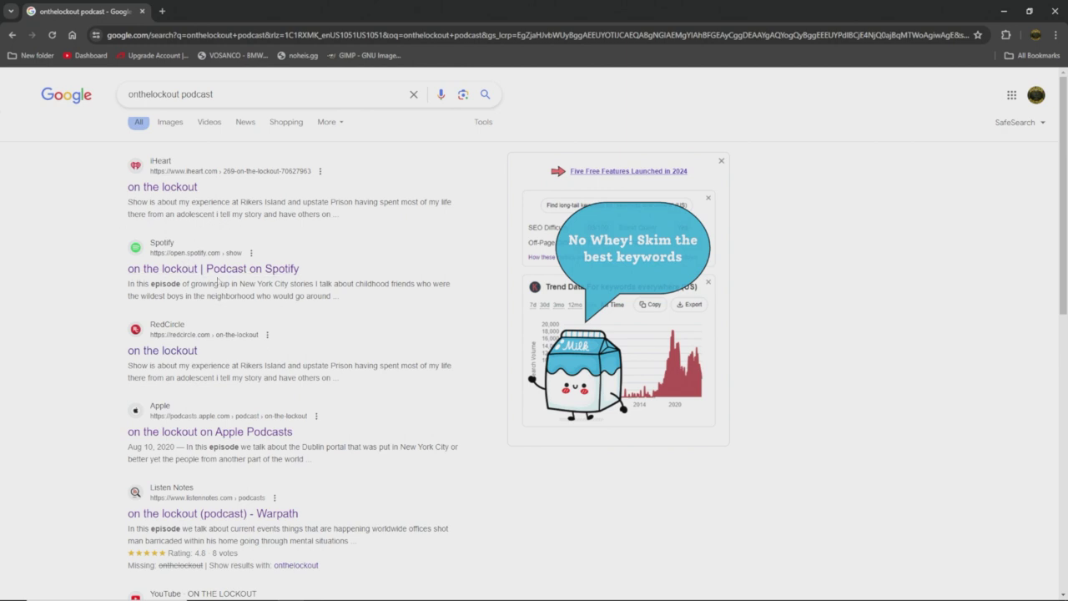
# Step: Go to results page 2 and scroll down to the Amazon Music episode listings
pyautogui.scroll(-2, 217, 284)
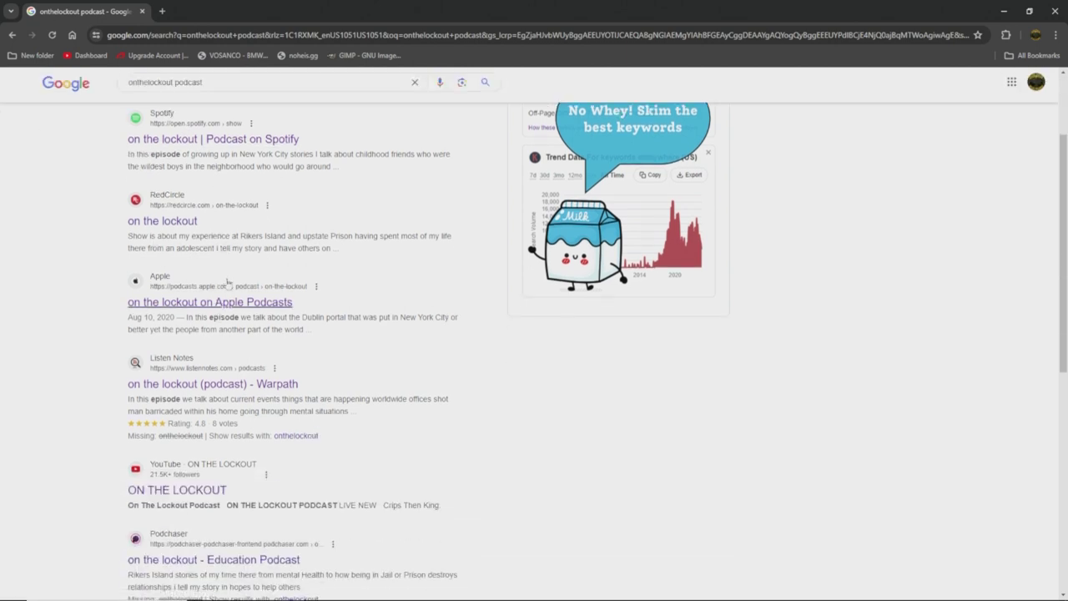
pyautogui.scroll(-2, 242, 314)
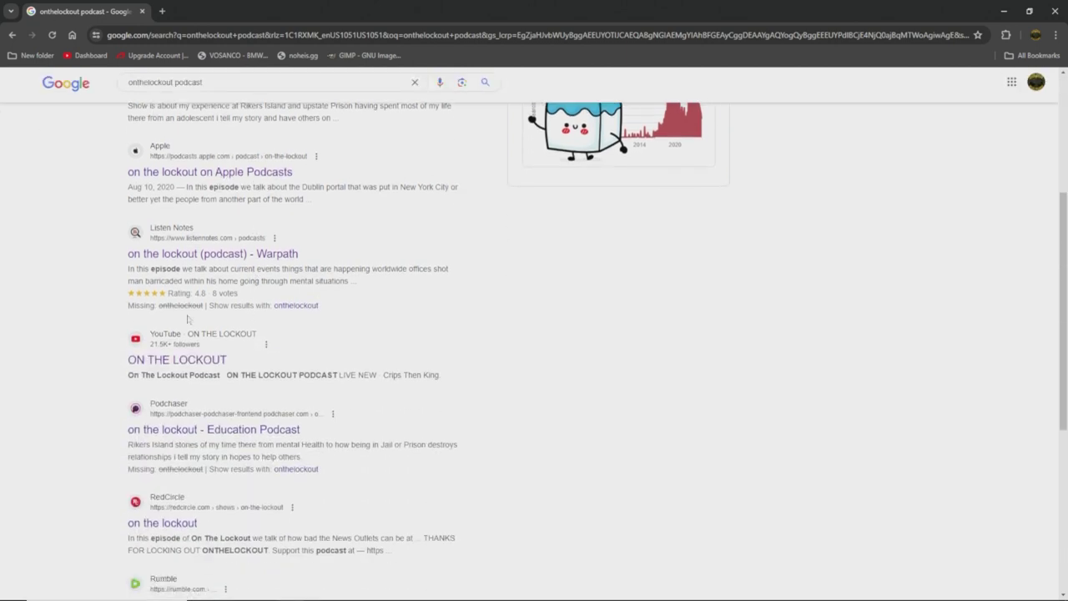
pyautogui.scroll(-2, 288, 370)
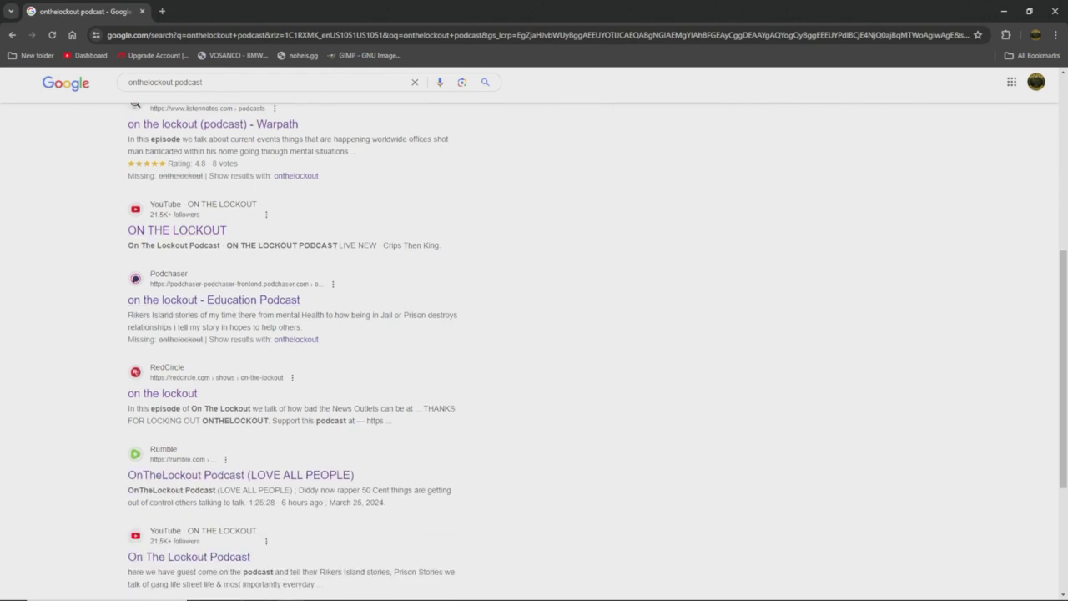
pyautogui.scroll(-2, 175, 323)
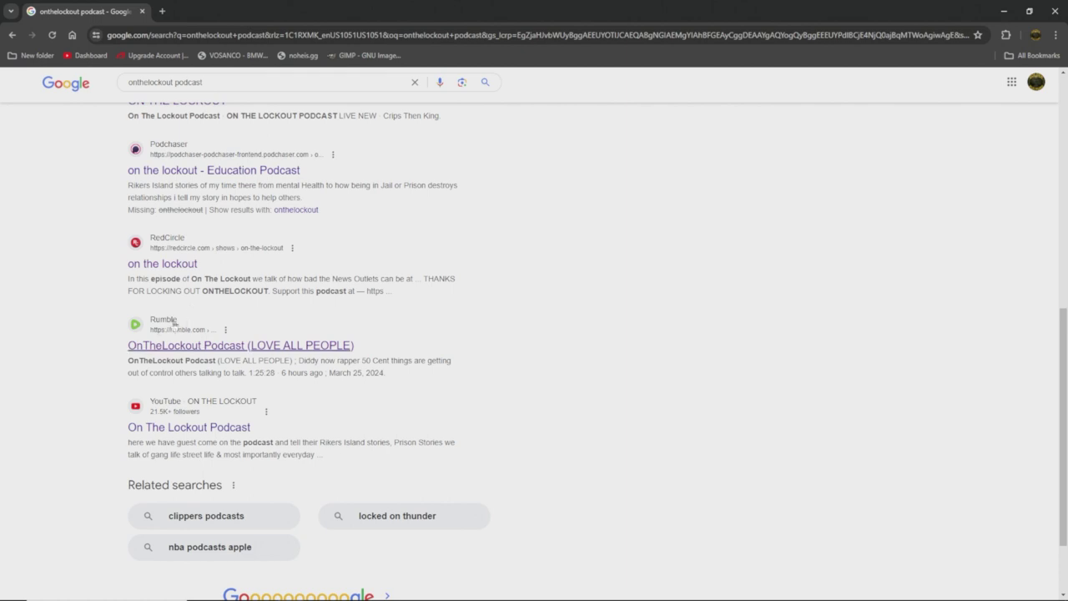
pyautogui.scroll(-2, 245, 343)
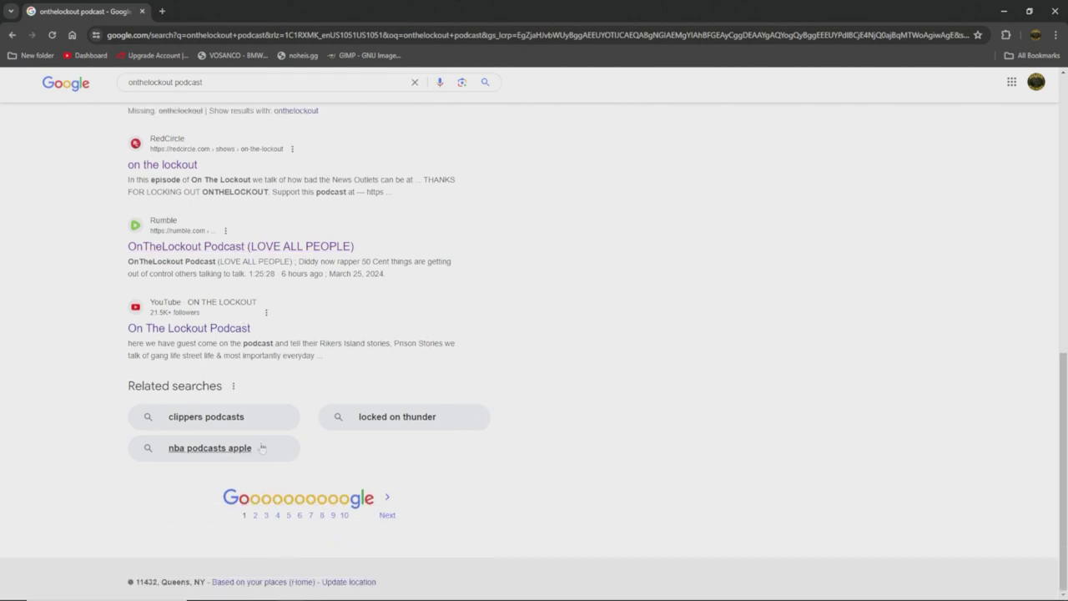
pyautogui.click(255, 515)
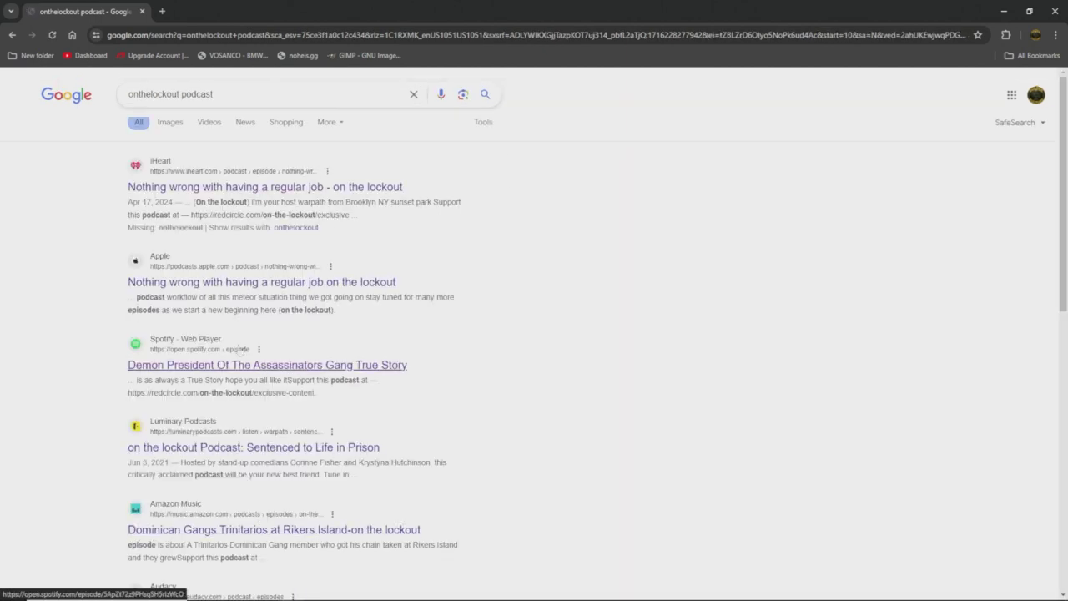
pyautogui.scroll(-5, 240, 349)
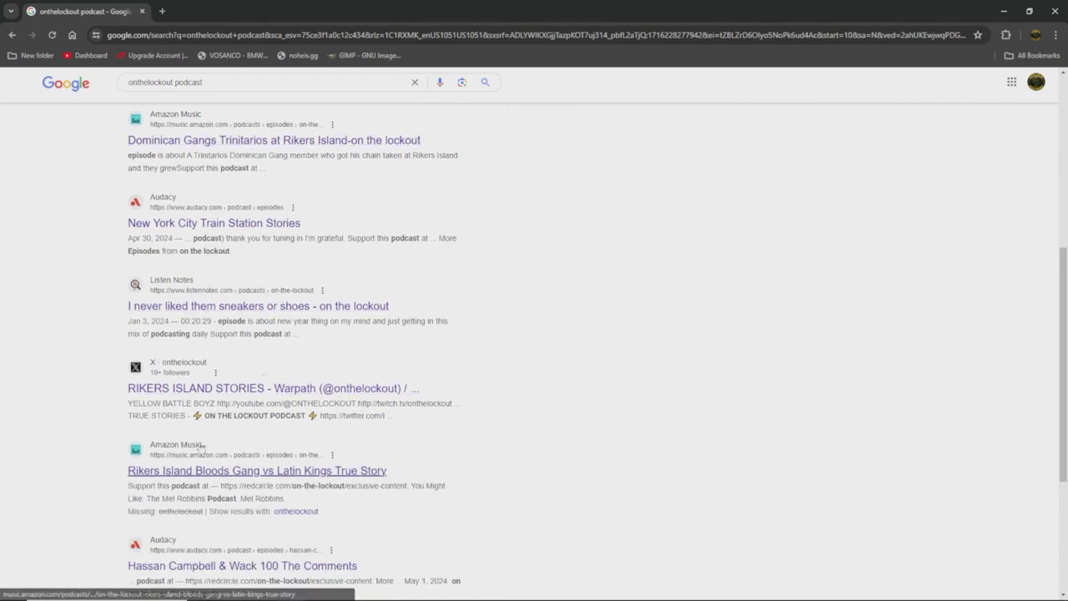
pyautogui.scroll(-2, 192, 487)
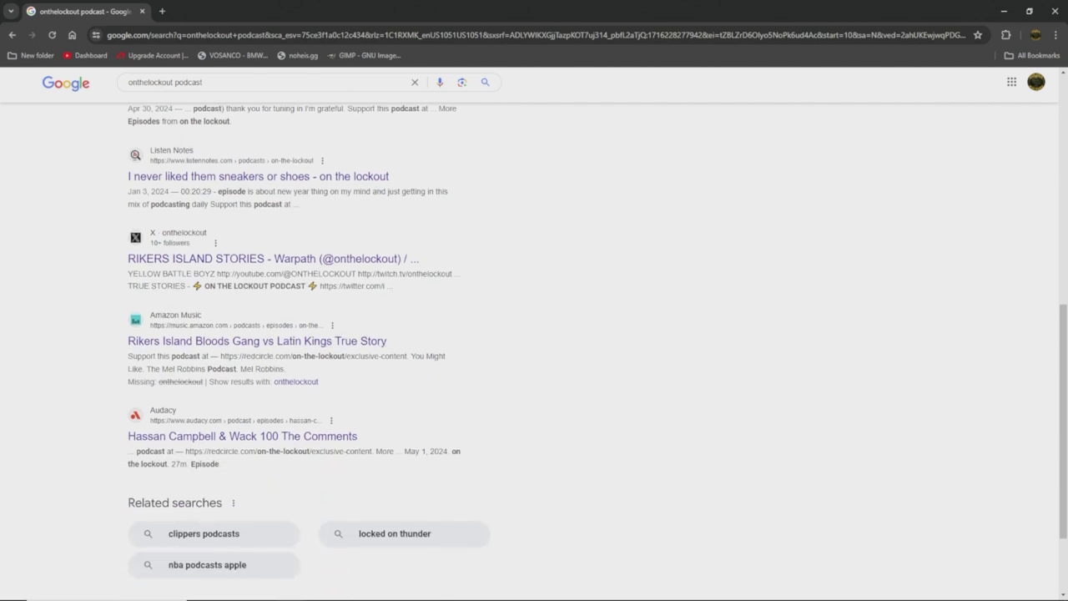
# Step: Open the Amazon Music 'Rikers Island Bloods Gang vs Latin Kings True Story' result and play it
pyautogui.click(192, 342)
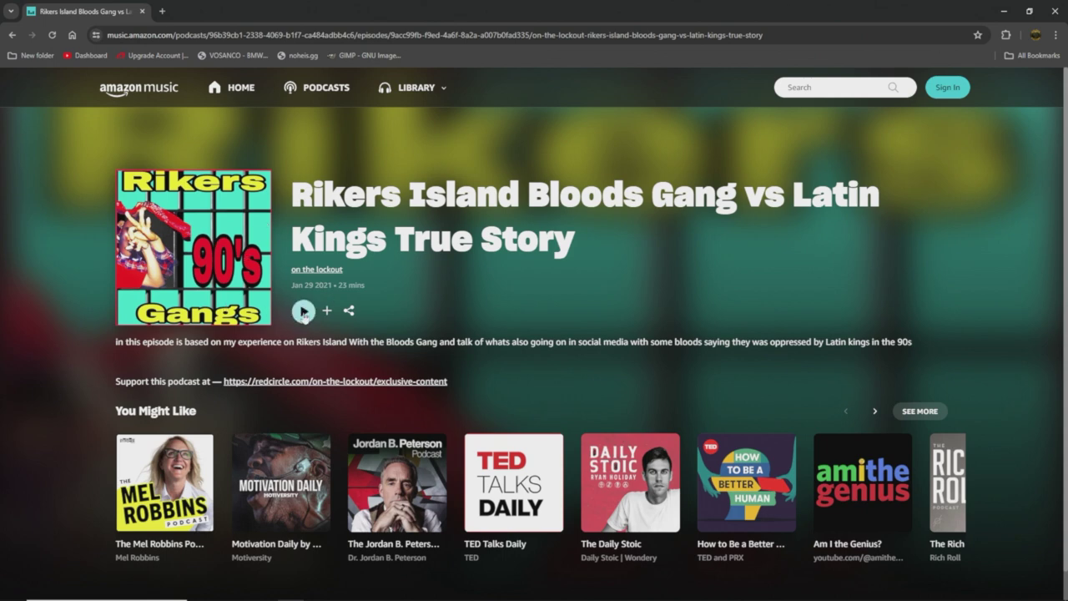
pyautogui.click(304, 312)
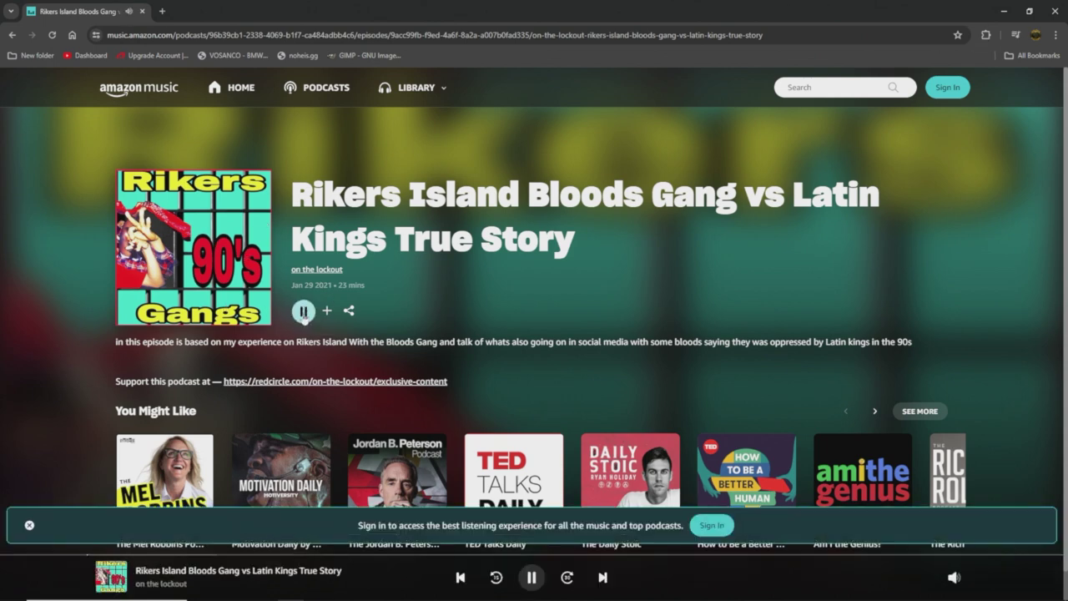